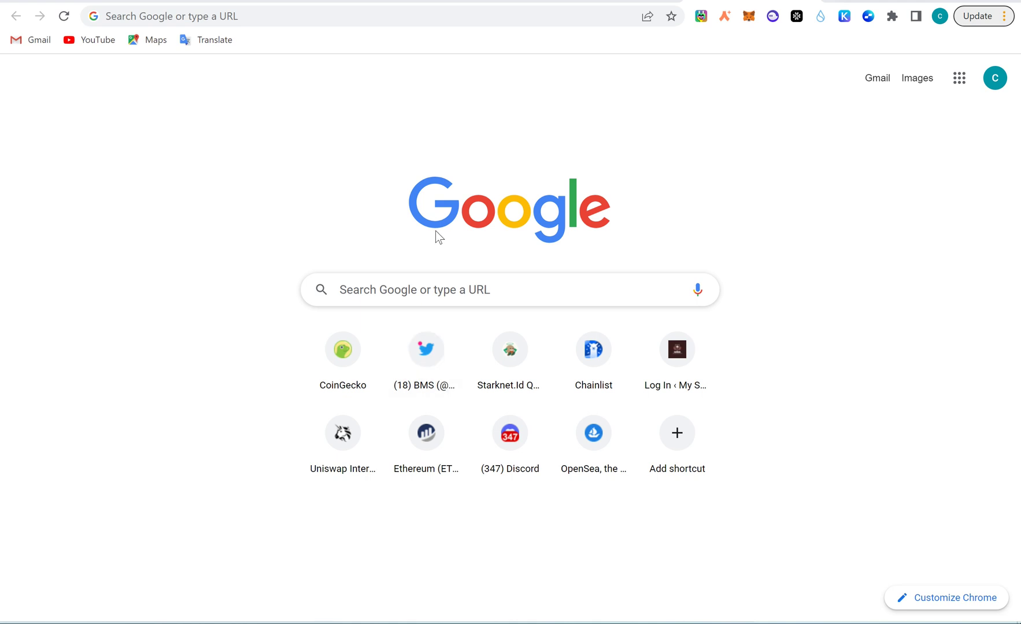
Open starkgate.starknet.io by typing 'starkga' and choosing the StarkGate Alpha suggestion
{"action": "left_click", "coordinate": [359, 16]}
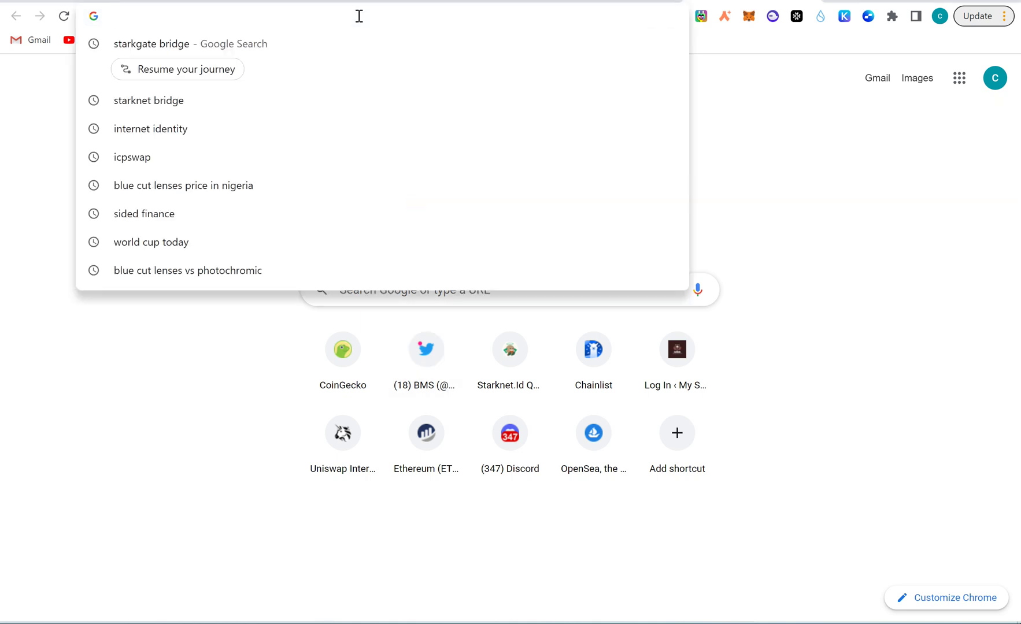
{"action": "type", "text": "starg"}
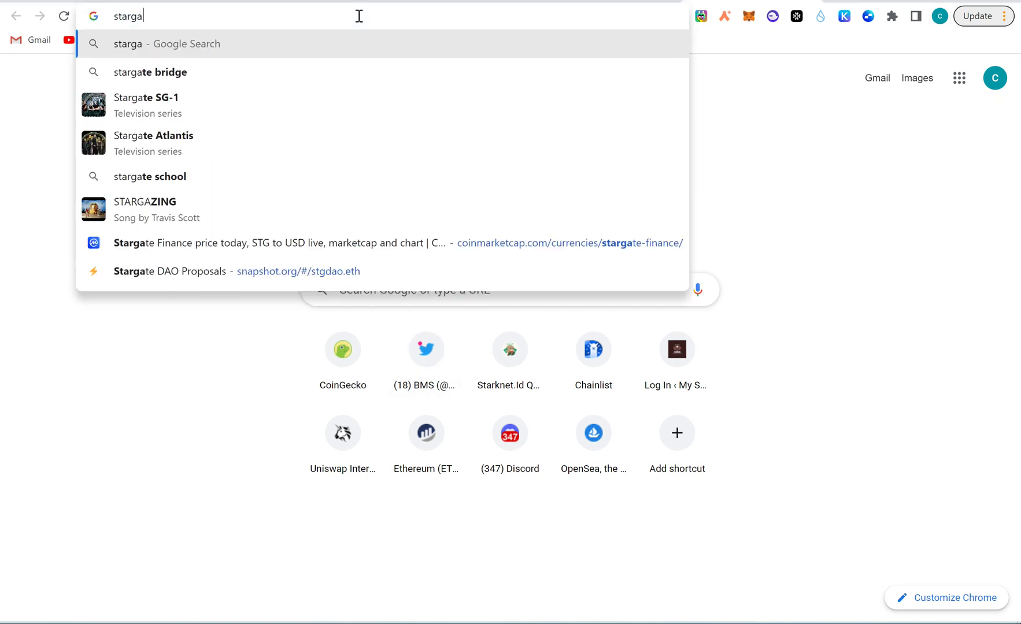
{"action": "key", "text": "BackSpace"}
{"action": "type", "text": "kgate.starknet.io"}
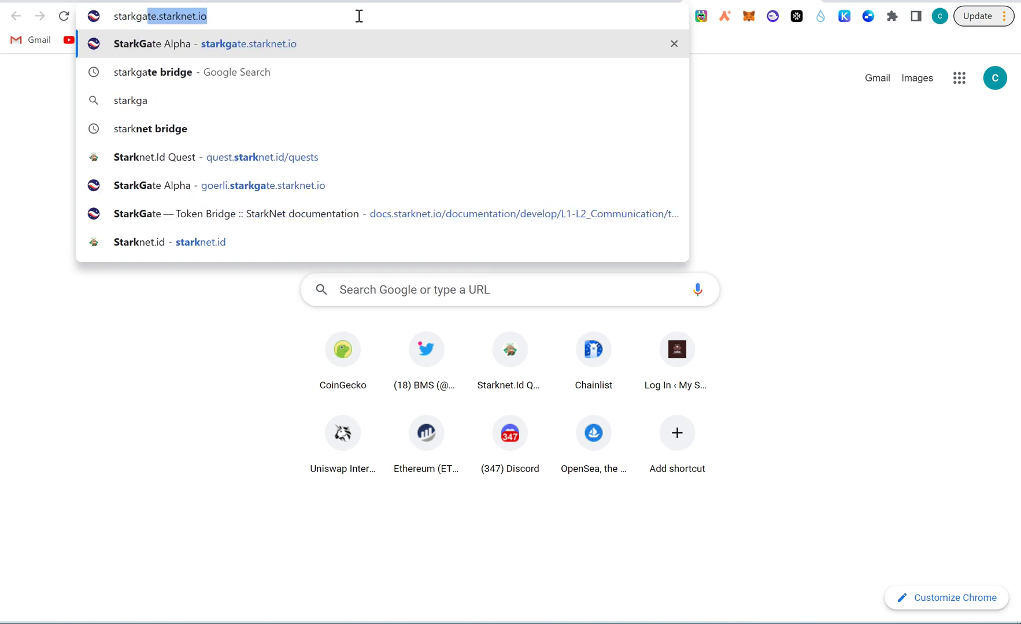
{"action": "left_click", "coordinate": [248, 50]}
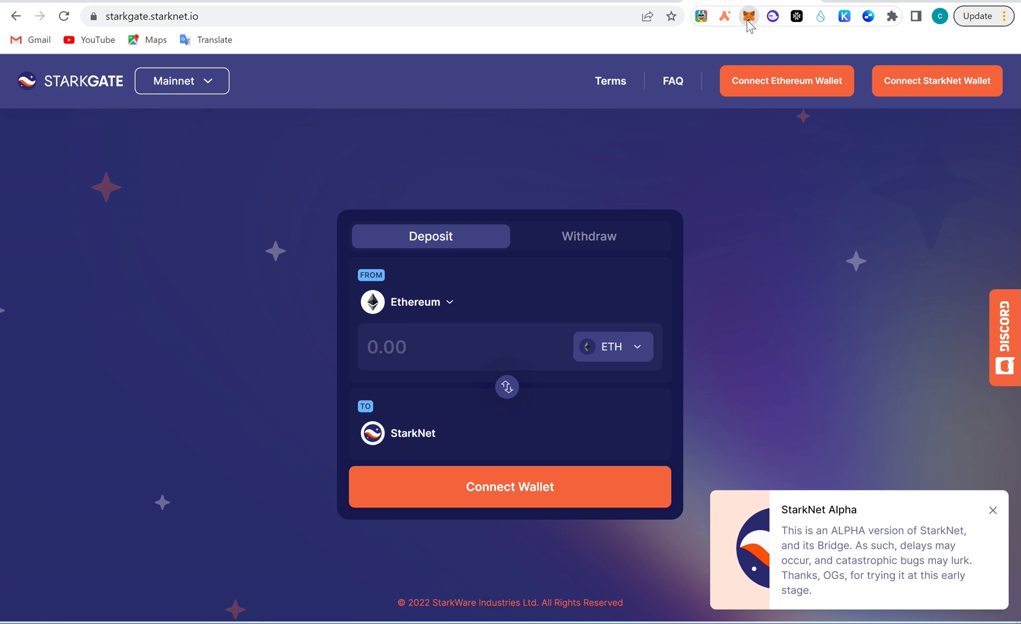
Check the 0.3285 ETH MetaMask balance, then bring up Argent X showing 0.0 ETH
{"action": "left_click", "coordinate": [748, 17]}
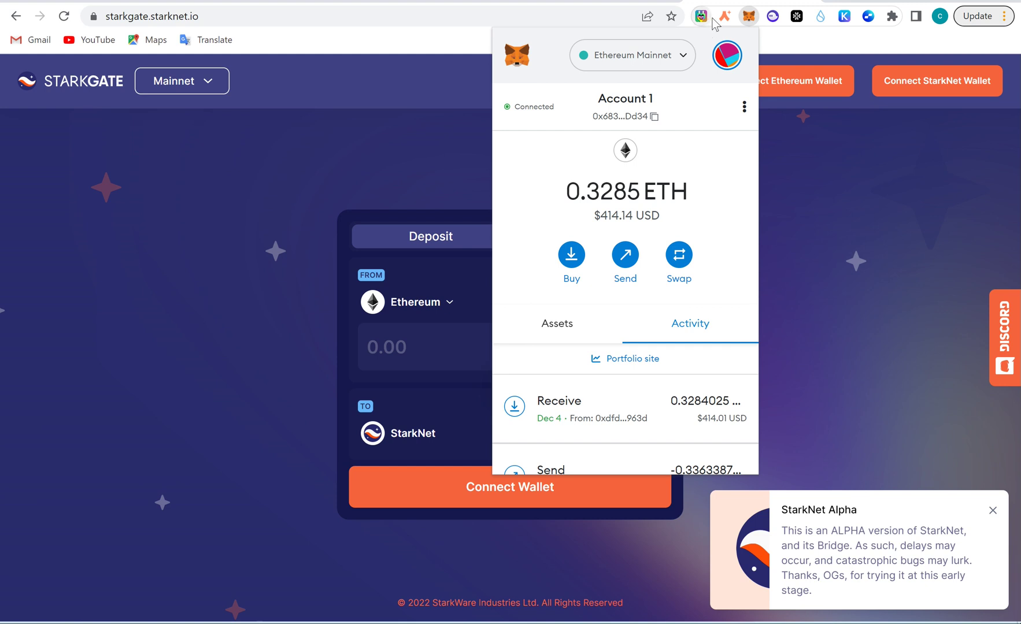
{"action": "left_click", "coordinate": [725, 17]}
{"action": "left_click", "coordinate": [726, 16]}
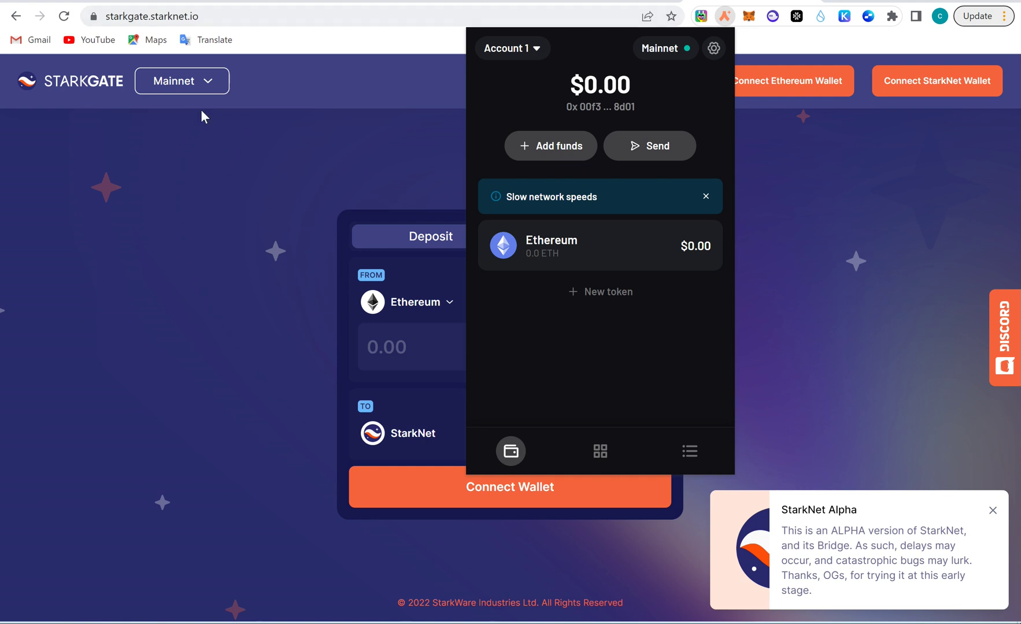
Reopen Argent X, keep its network on Mainnet, and return to the bridge page
{"action": "left_click", "coordinate": [750, 17]}
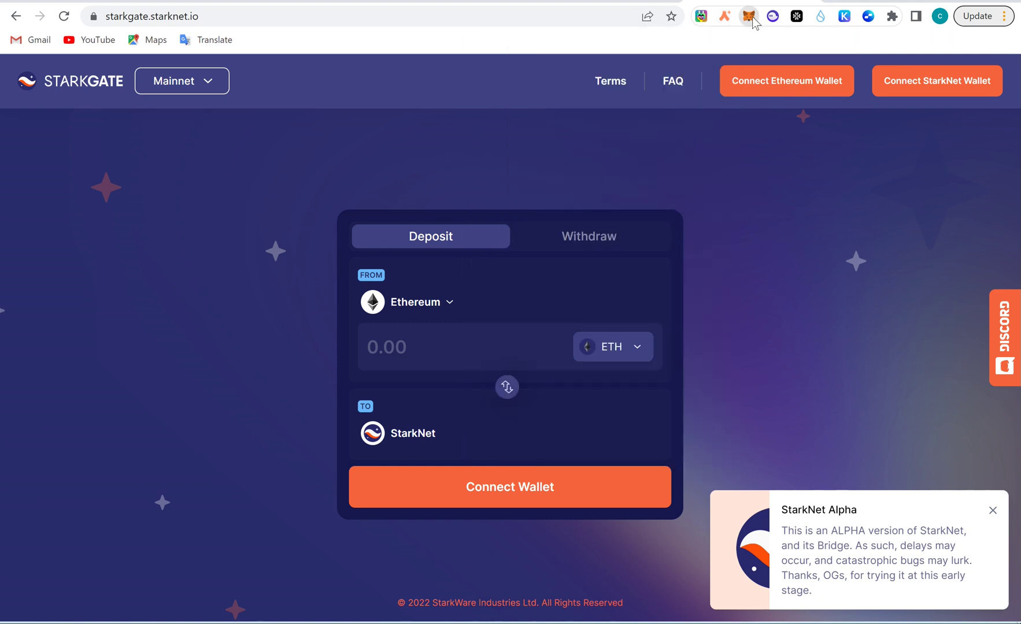
{"action": "left_click", "coordinate": [723, 17]}
{"action": "left_click", "coordinate": [663, 53]}
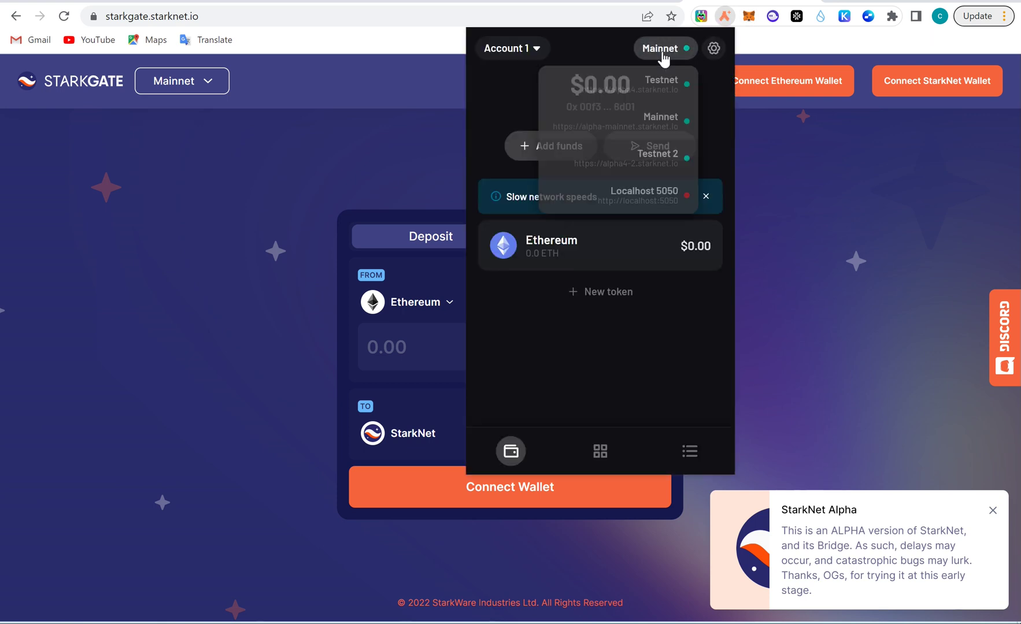
{"action": "left_click", "coordinate": [676, 127]}
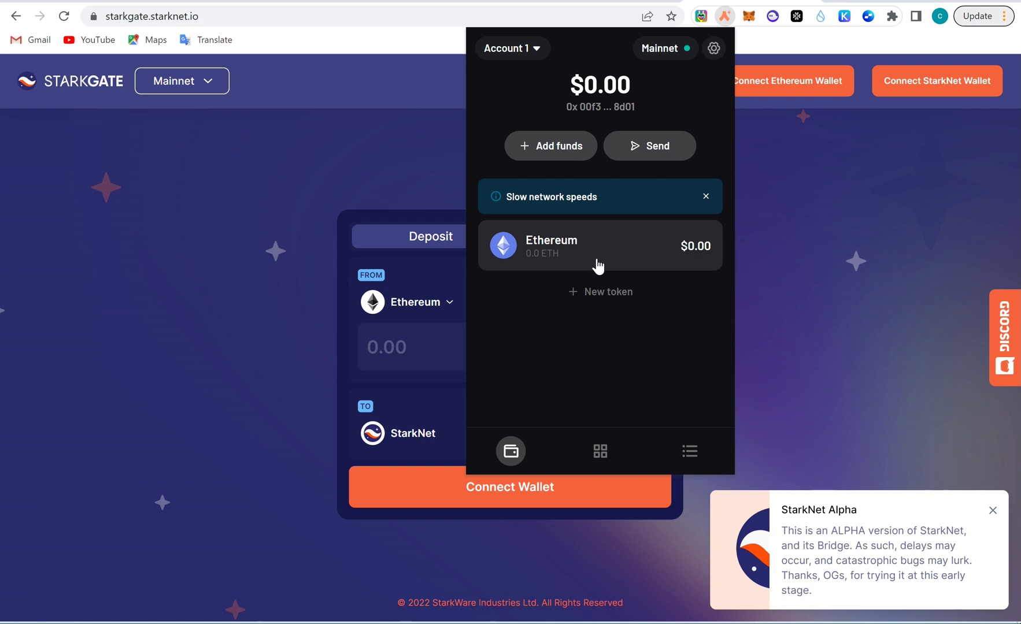
{"action": "left_click", "coordinate": [269, 347]}
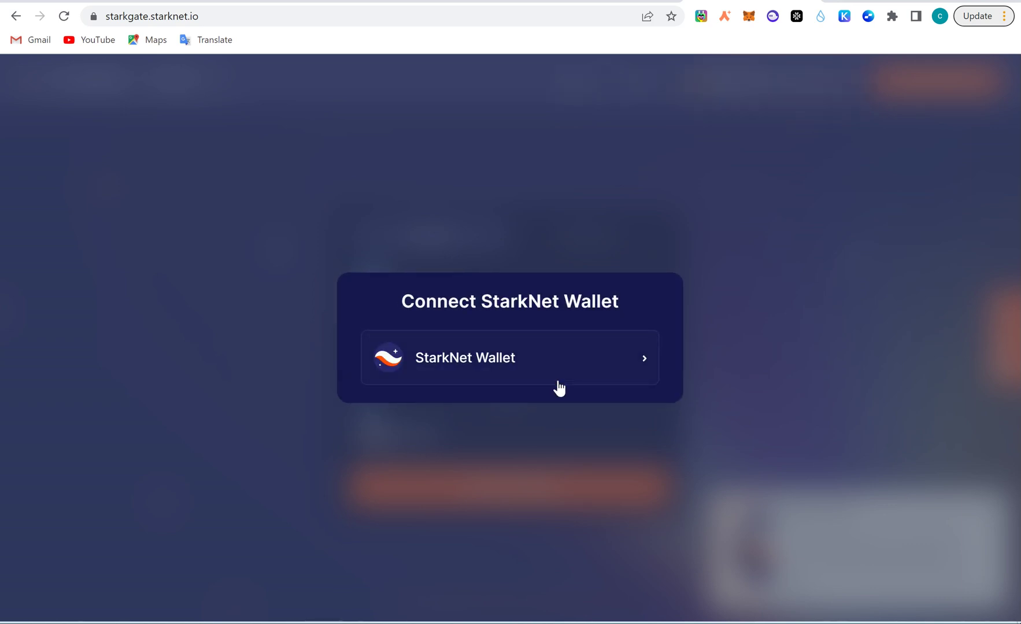
Connect Argent X via the StarkNet Wallet option and select the deposit amount field
{"action": "left_click", "coordinate": [559, 387]}
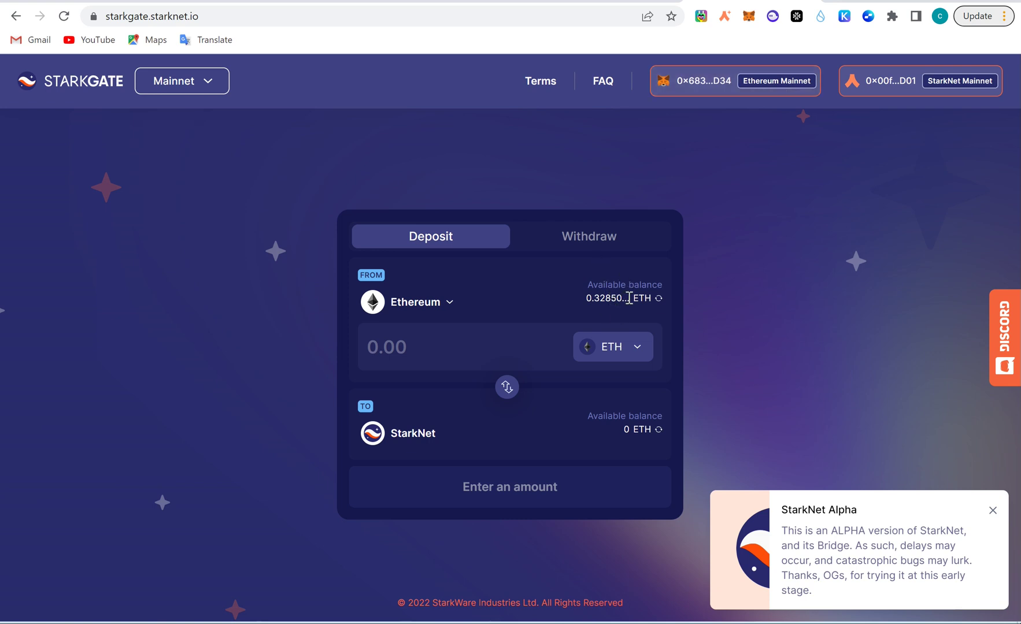
{"action": "left_click", "coordinate": [433, 353]}
Enter 0.03 ETH as the deposit amount, revising from 0.05 through several values
{"action": "type", "text": "0."}
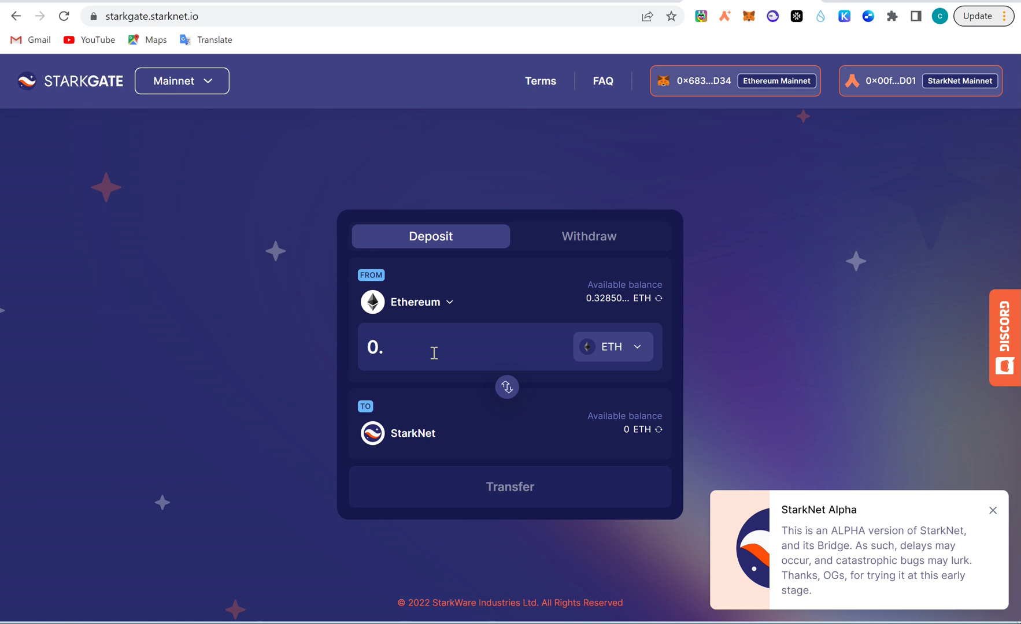
{"action": "type", "text": "05"}
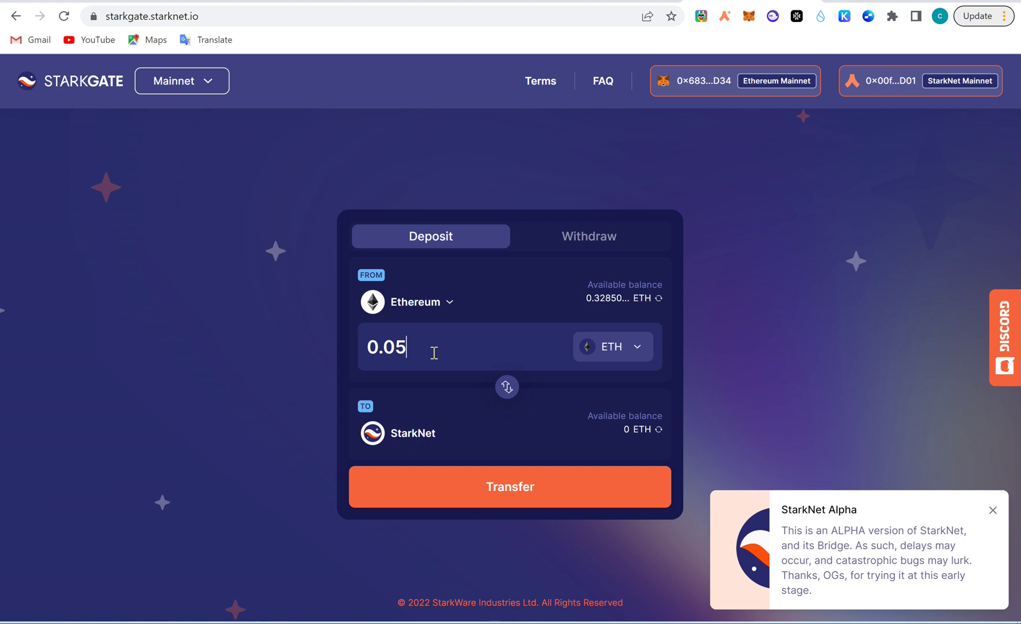
{"action": "key", "text": "BackSpace"}
{"action": "type", "text": "6"}
{"action": "key", "text": "BackSpace"}
{"action": "type", "text": "4"}
{"action": "key", "text": "BackSpace"}
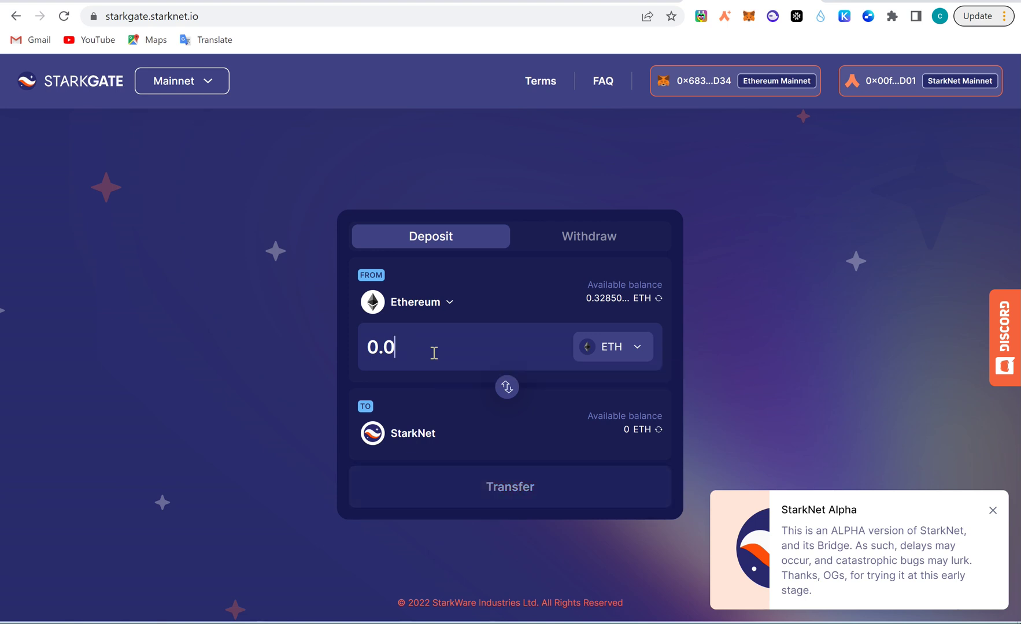
{"action": "type", "text": "3"}
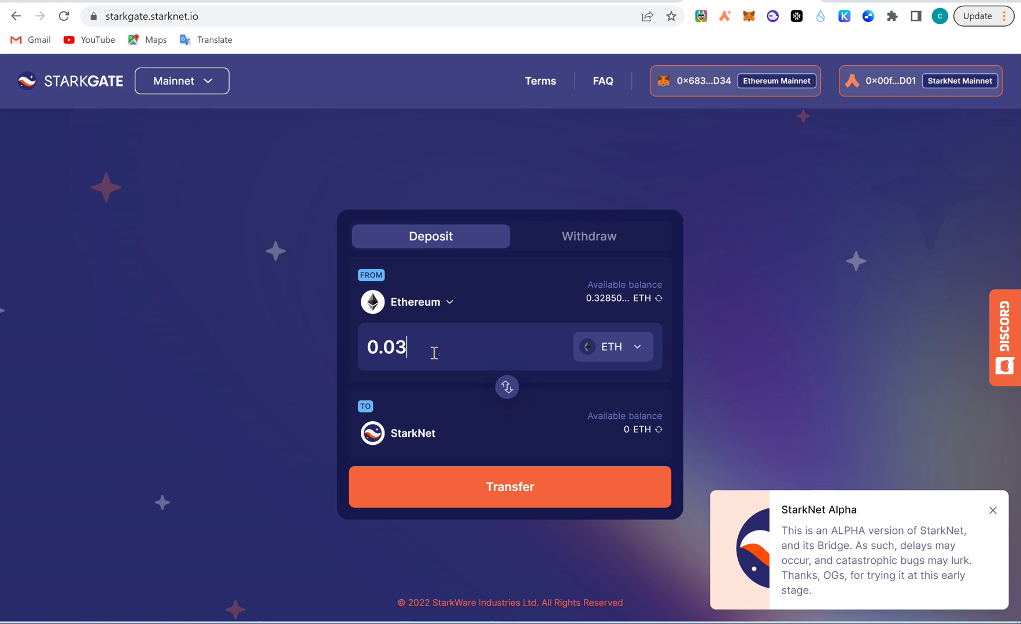
{"action": "key", "text": "BackSpace"}
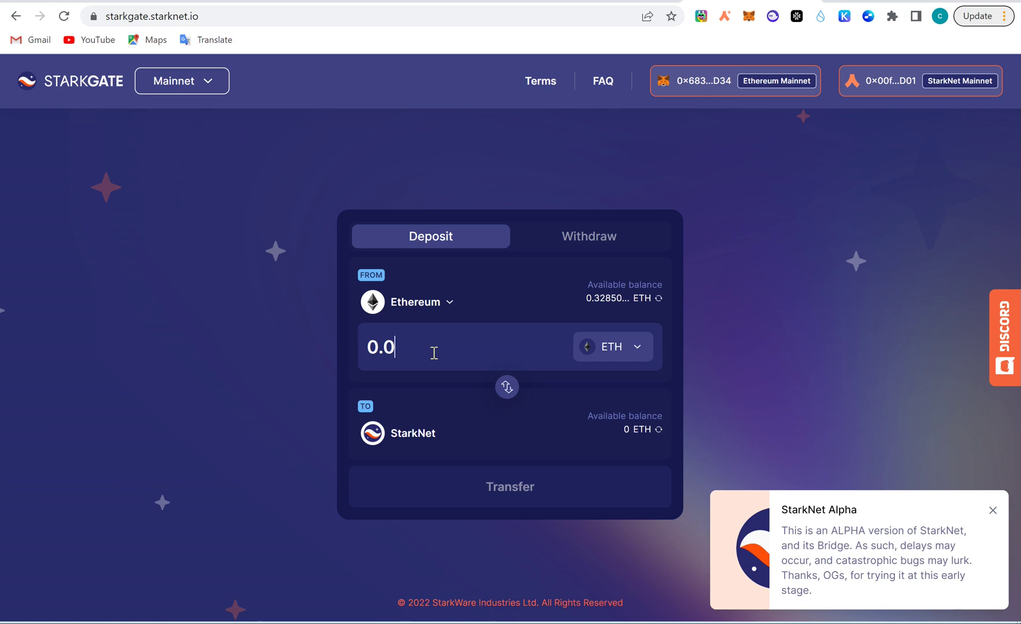
{"action": "type", "text": "7"}
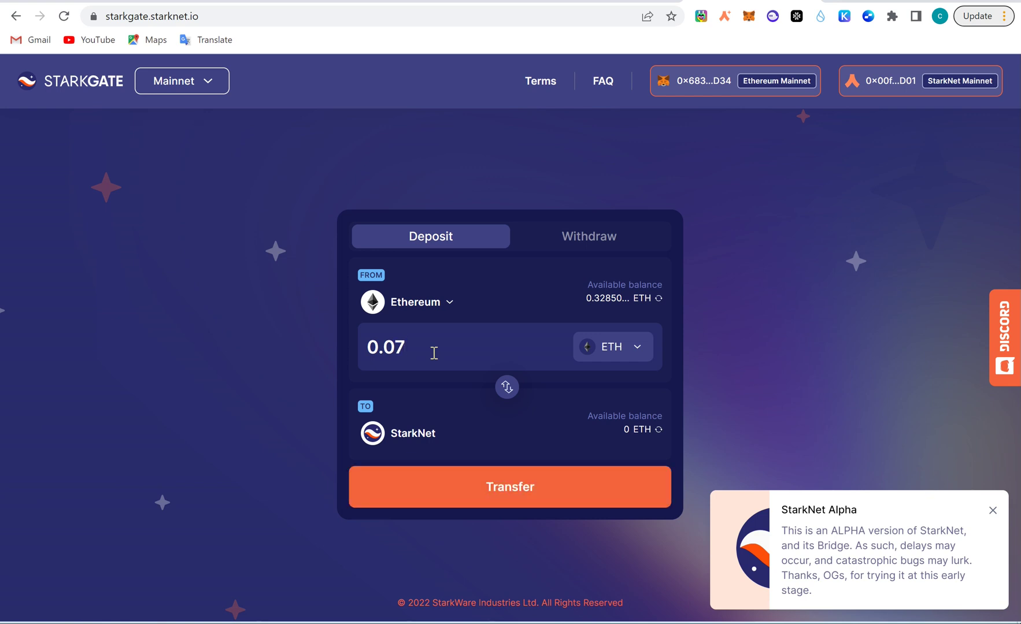
{"action": "key", "text": "BackSpace"}
{"action": "type", "text": "3"}
Enlarge the Starknet.id tweet in BMS CRYPTO advising to bridge at least 0.0095 ETH
{"action": "mouse_move", "coordinate": [657, 622]}
{"action": "key", "text": "alt+Tab"}
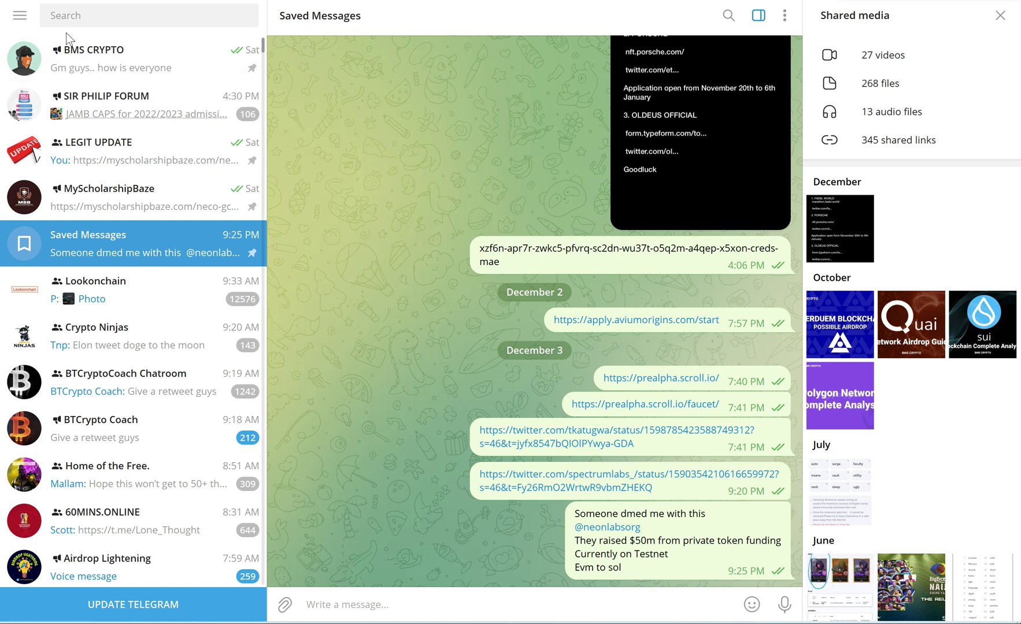
{"action": "left_click", "coordinate": [95, 54]}
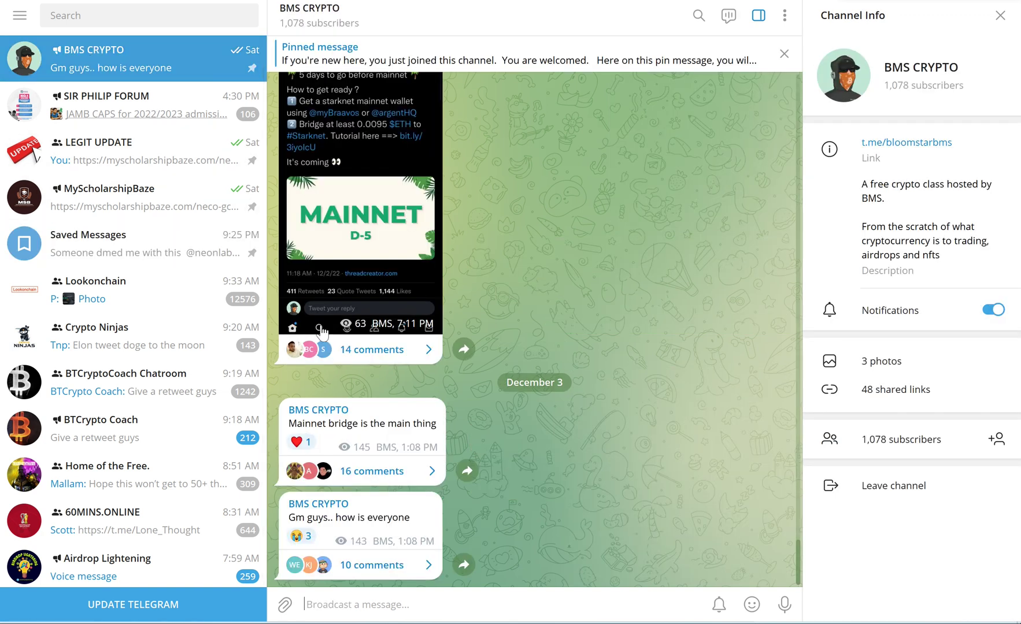
{"action": "scroll", "coordinate": [347, 289], "scroll_direction": "up", "scroll_amount": 2}
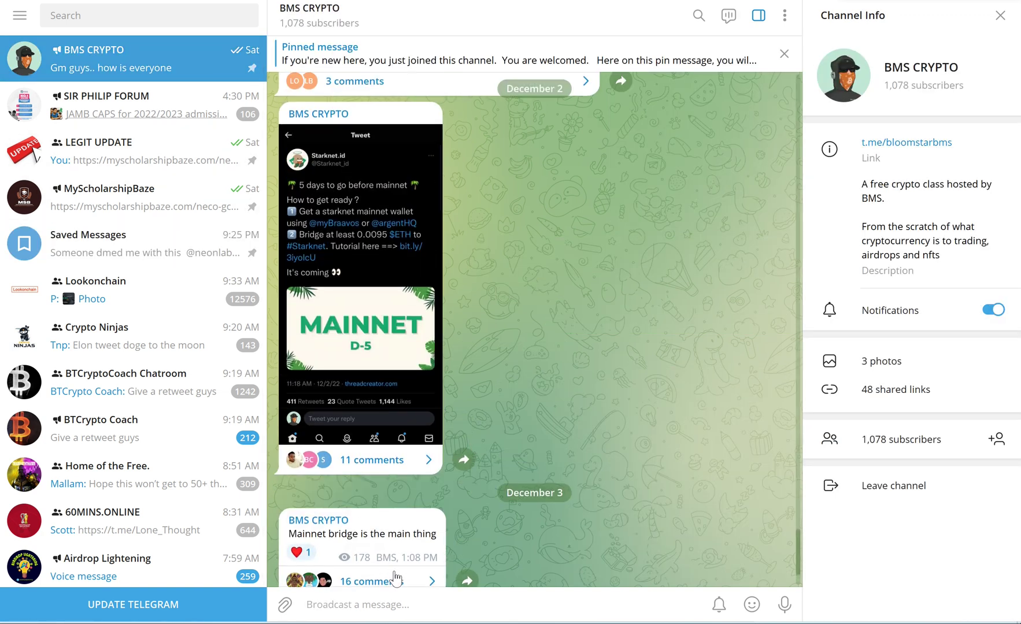
{"action": "left_click", "coordinate": [381, 432]}
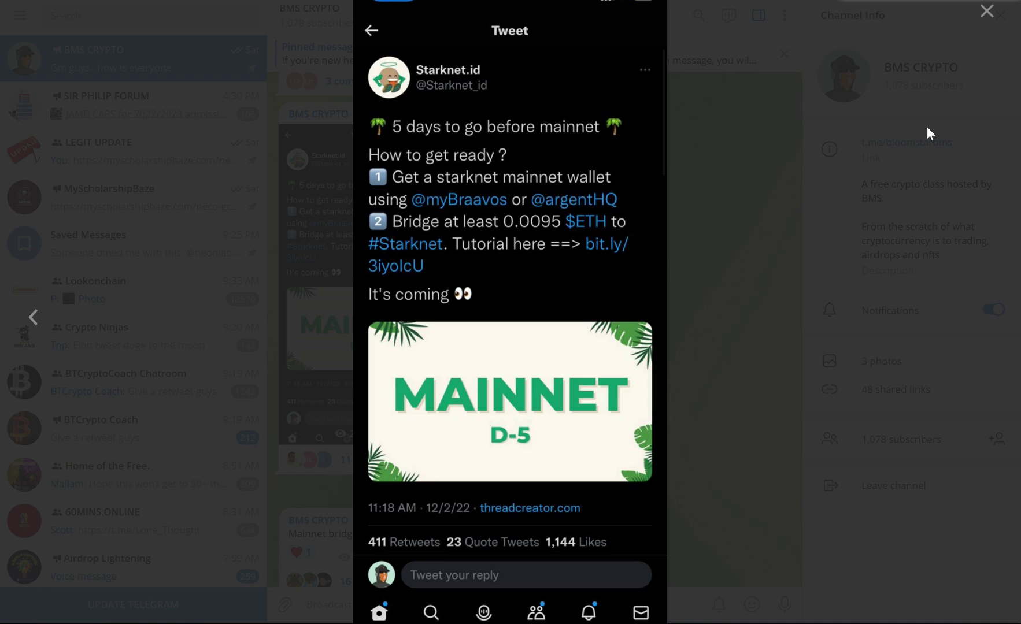
{"action": "left_click", "coordinate": [990, 12]}
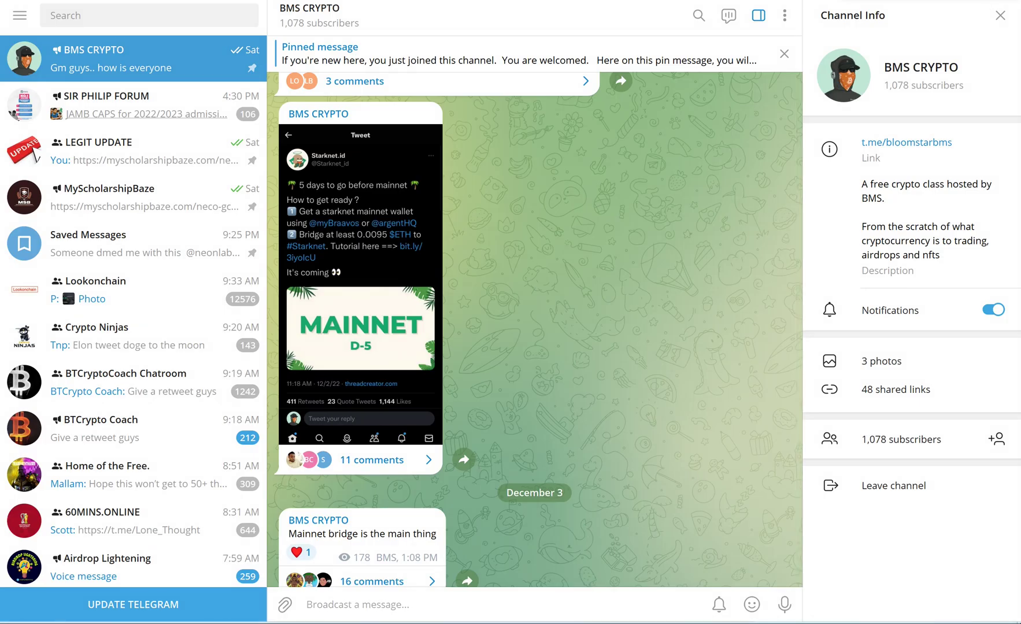
Bring the Chrome StarkGate window back from the taskbar with 0.03 ETH still entered
{"action": "mouse_move", "coordinate": [529, 623]}
{"action": "left_click", "coordinate": [529, 555]}
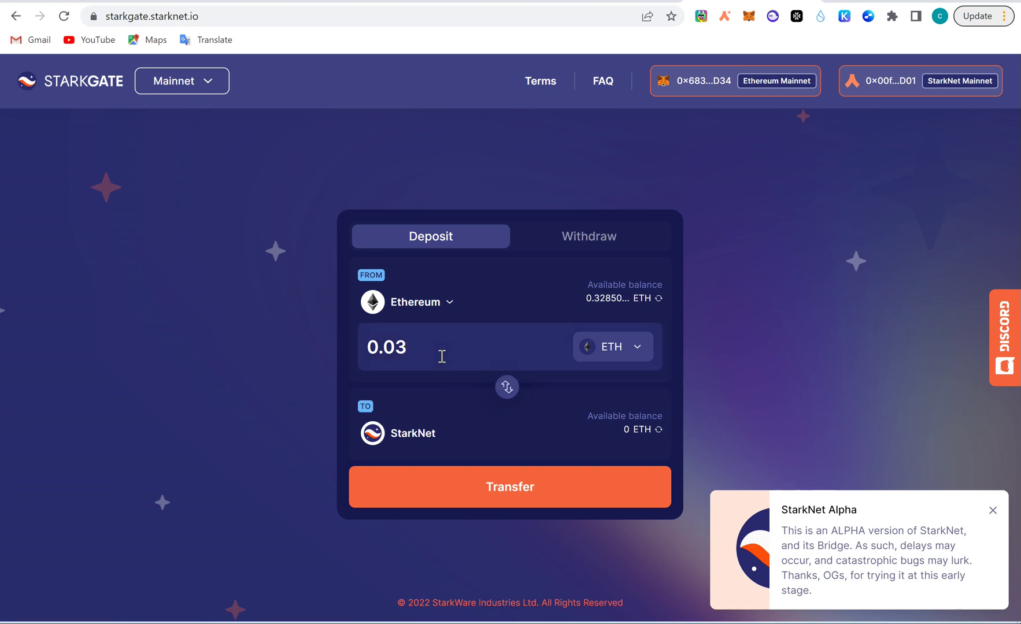